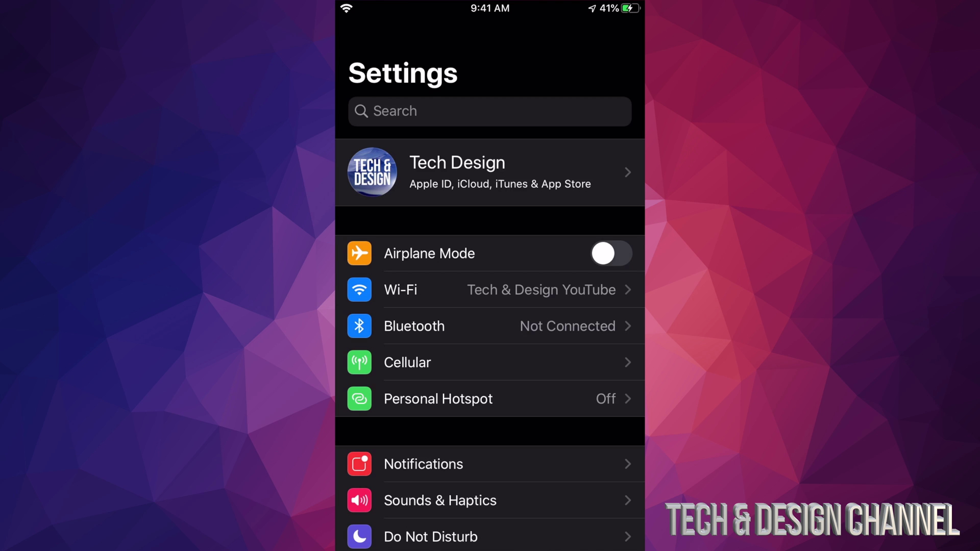
scroll(490, 344, "down", 5)
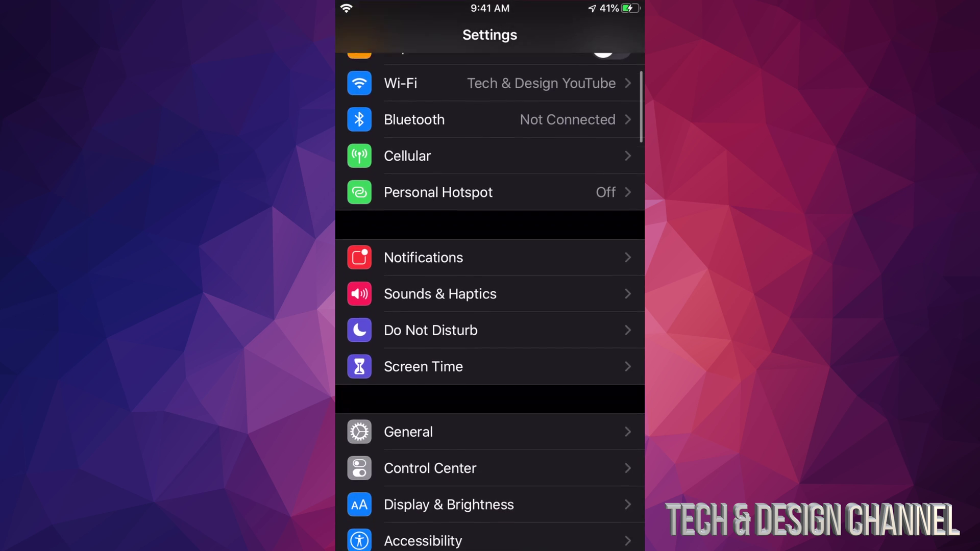
scroll(490, 345, "down", 3)
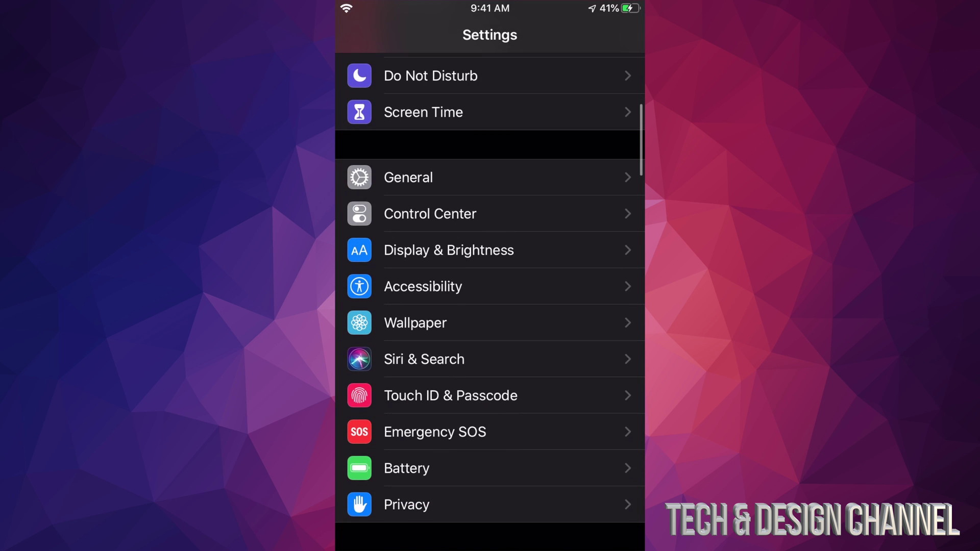
Step: Go to General > Software Update and find iOS 13.1.2 available
left_click(408, 176)
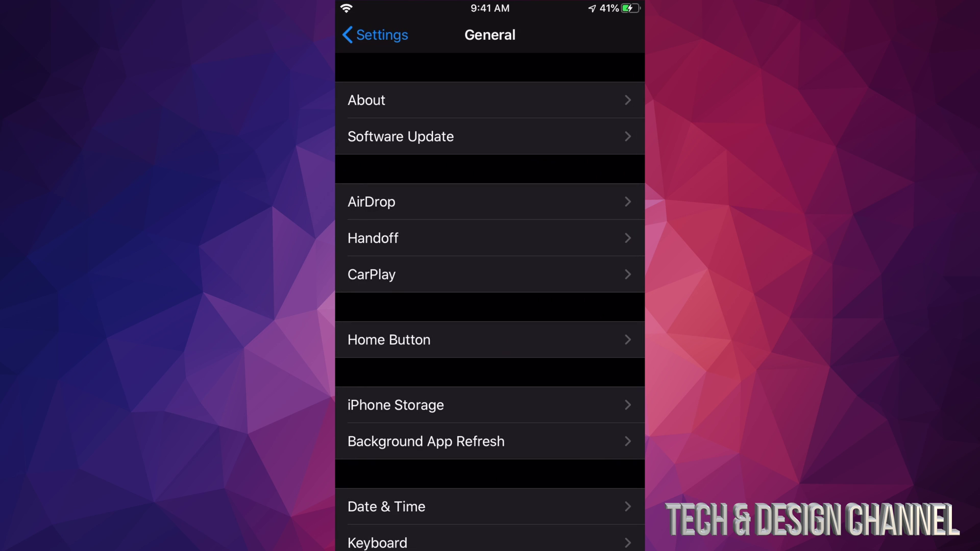
left_click(401, 137)
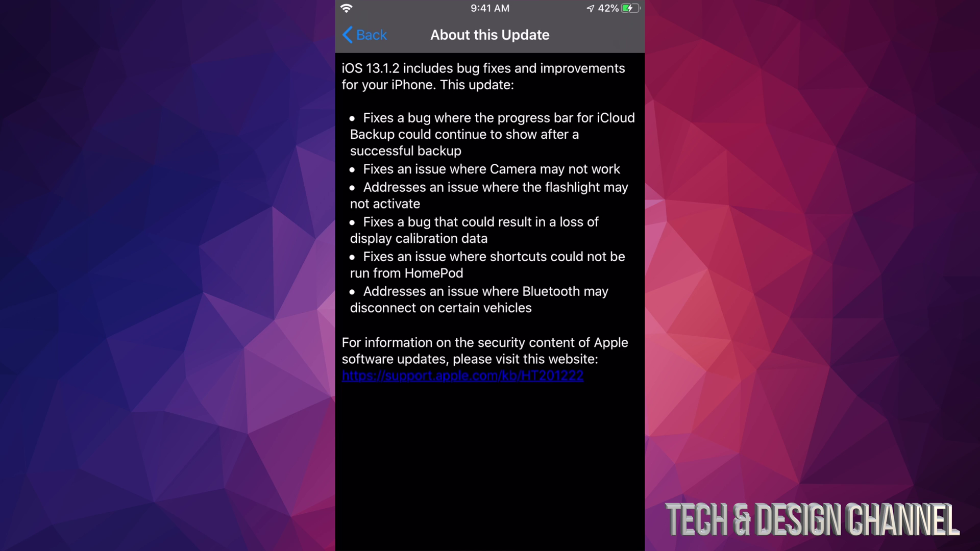
Step: Leave the release notes and start downloading iOS 13.1.2
left_click(364, 34)
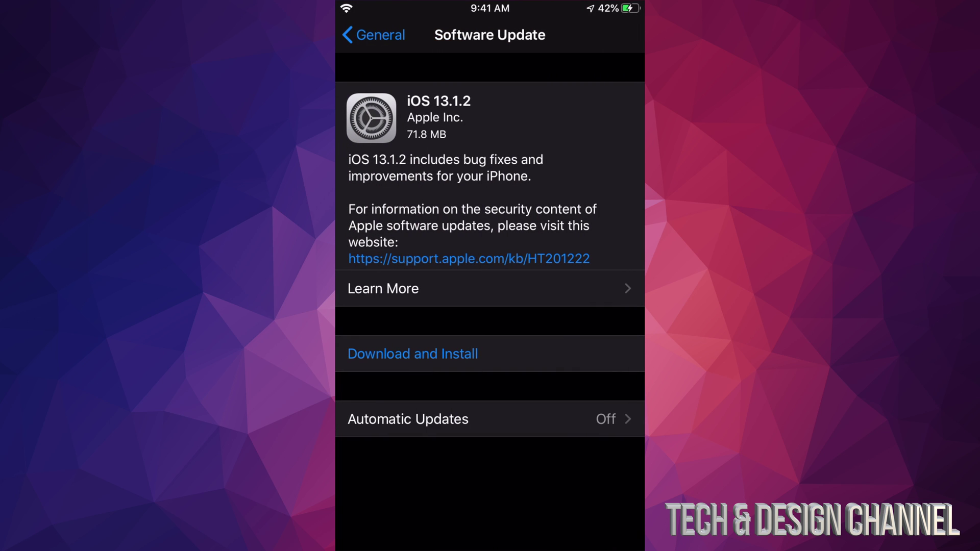
left_click(412, 353)
type("00000")
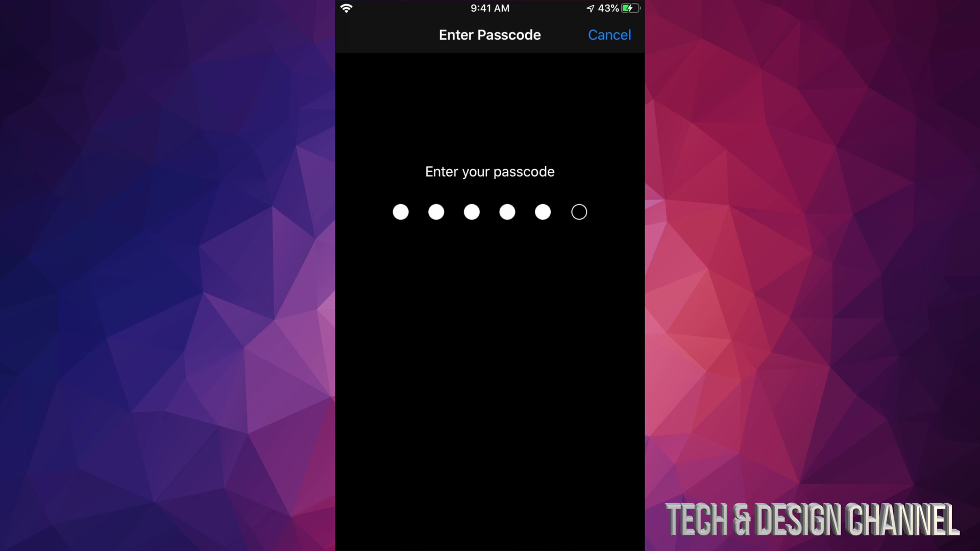
type("0")
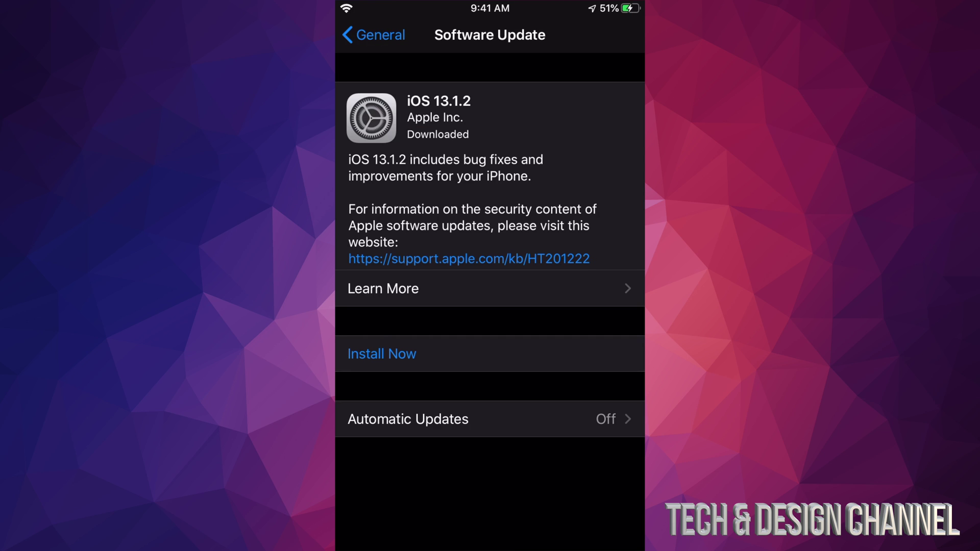
Step: Install iOS 13.1.2 now and let the iPhone restart to the Home Screen
left_click(382, 353)
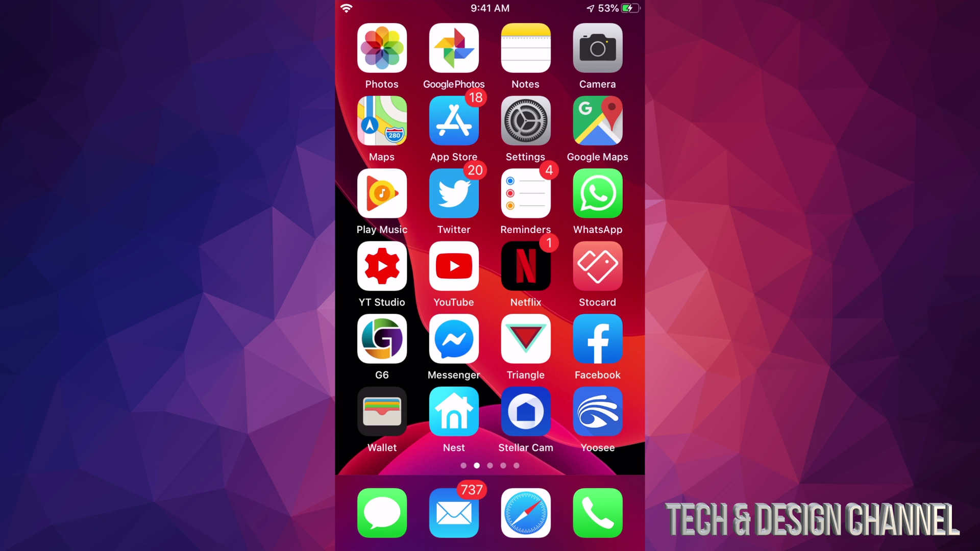
mouse_move(583, 306)
left_mouse_down()
mouse_move(398, 306)
mouse_move(582, 306)
left_mouse_up()
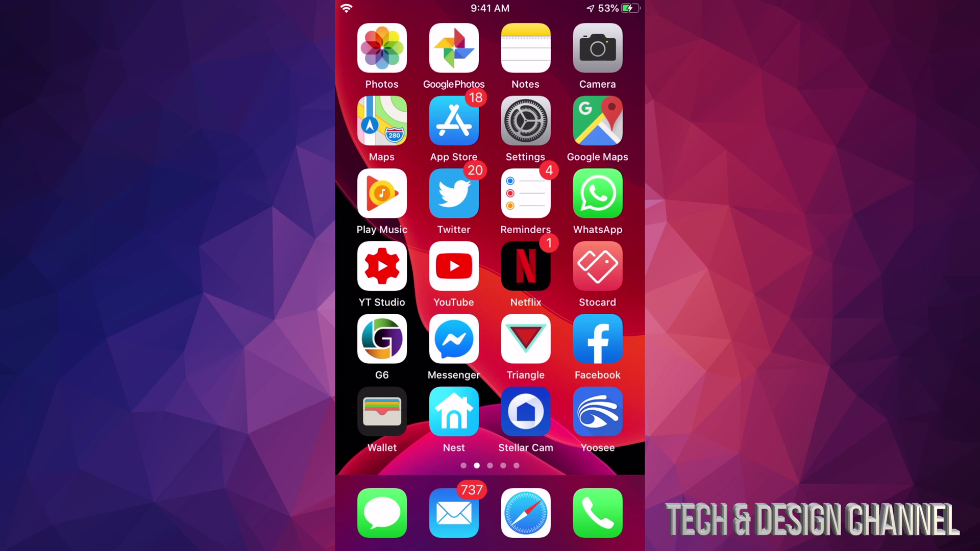